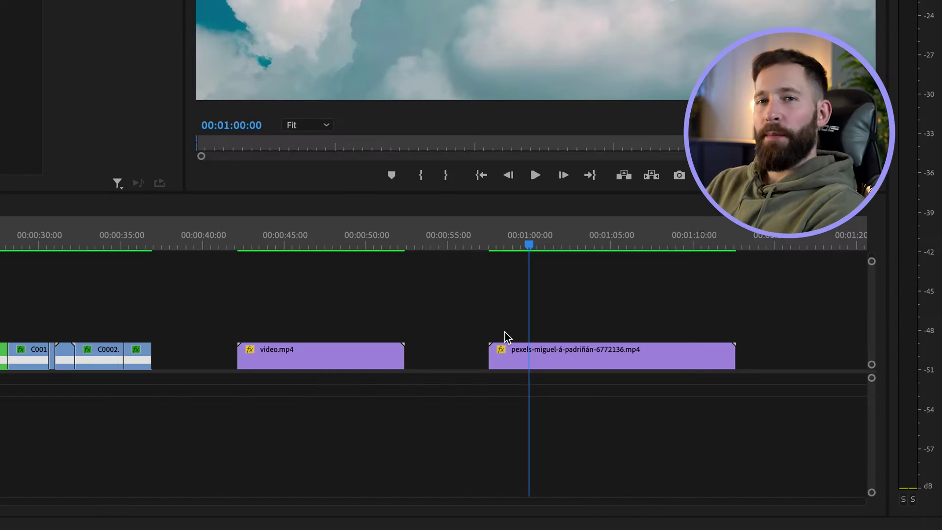
# - Cut the last pexels clip near 00:01:00:16 and select its second piece
pyautogui.click(529, 243)
pyautogui.press('space')
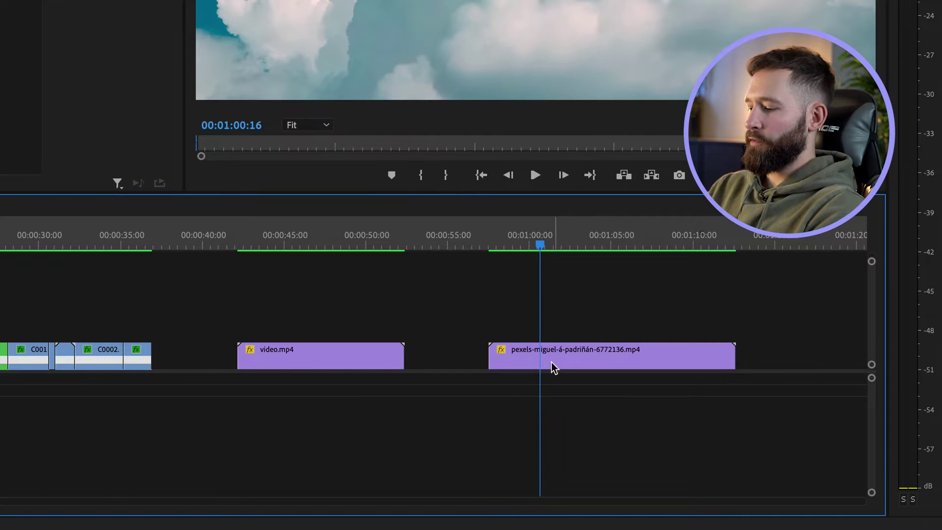
pyautogui.click(639, 243)
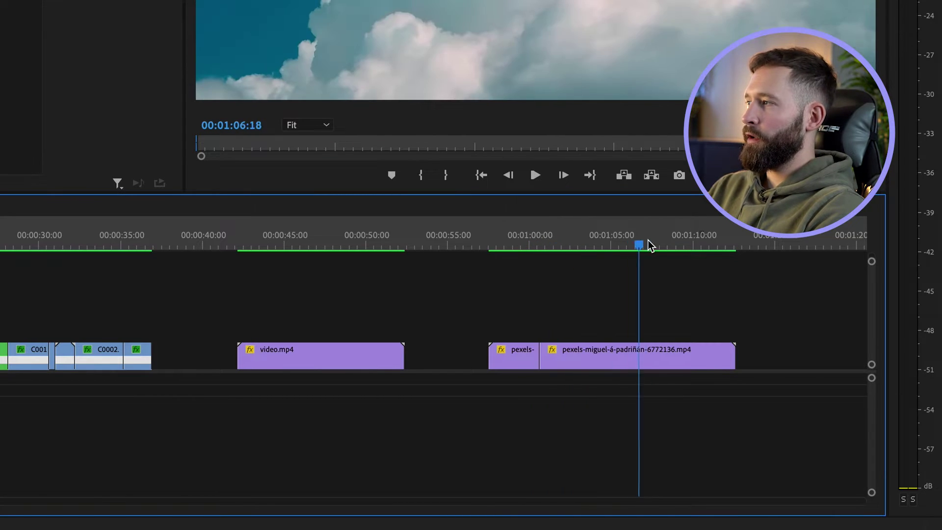
pyautogui.press('v')
pyautogui.rightClick(605, 352)
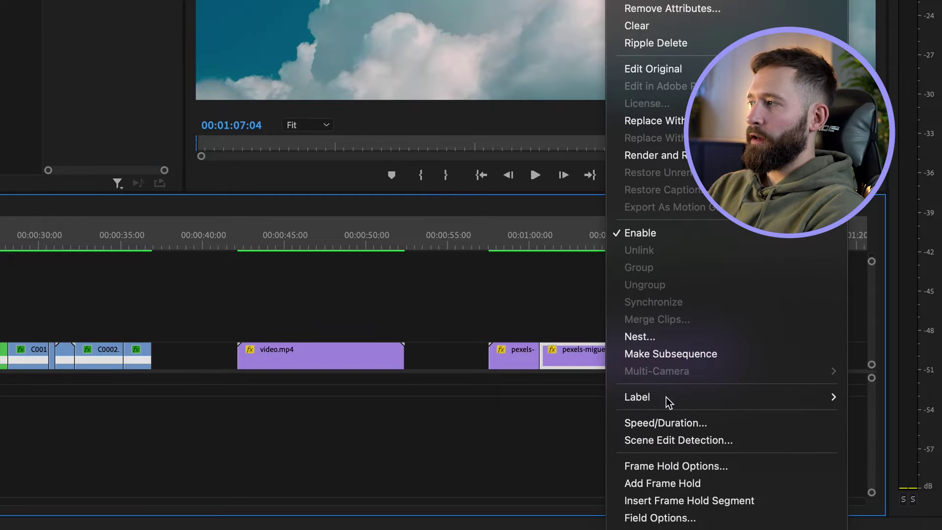
# - Set the second pexels piece to 700% speed and ripple-delete the leftover gap
pyautogui.click(681, 421)
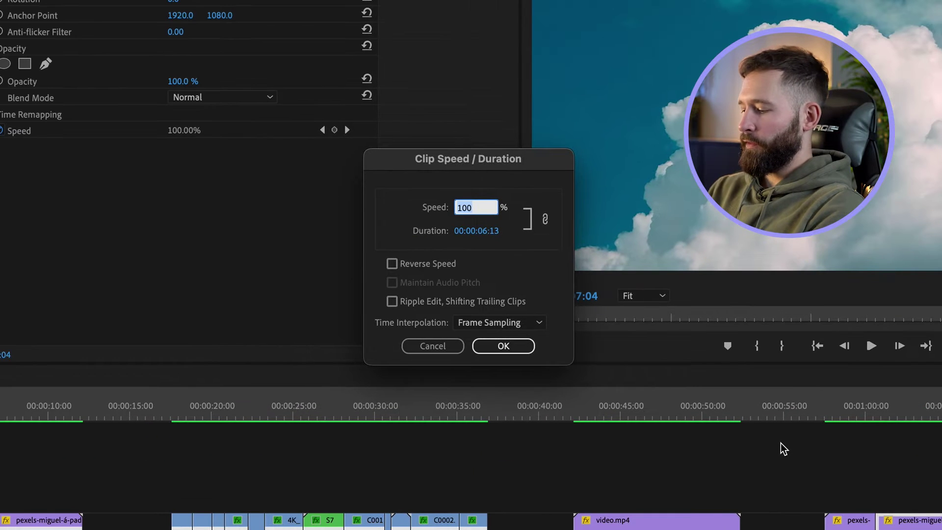
pyautogui.press('Return')
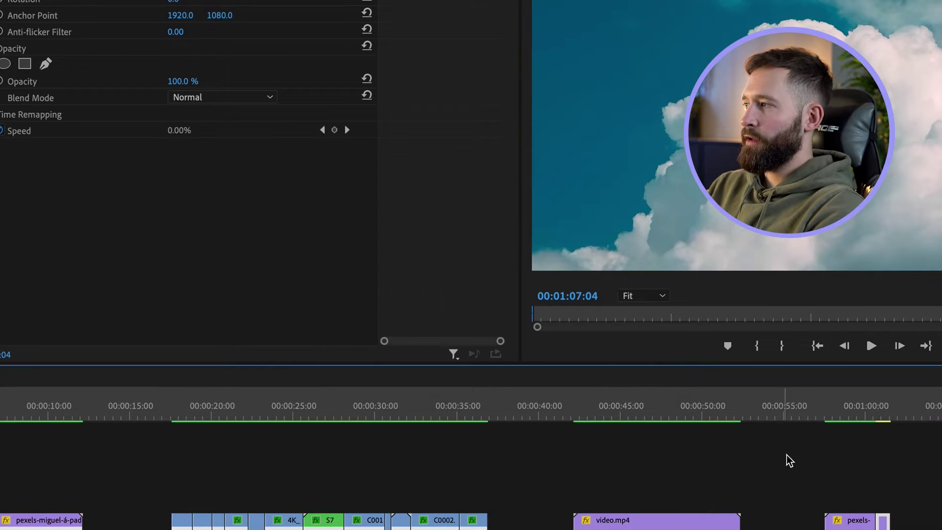
pyautogui.click(631, 358)
pyautogui.press('Delete')
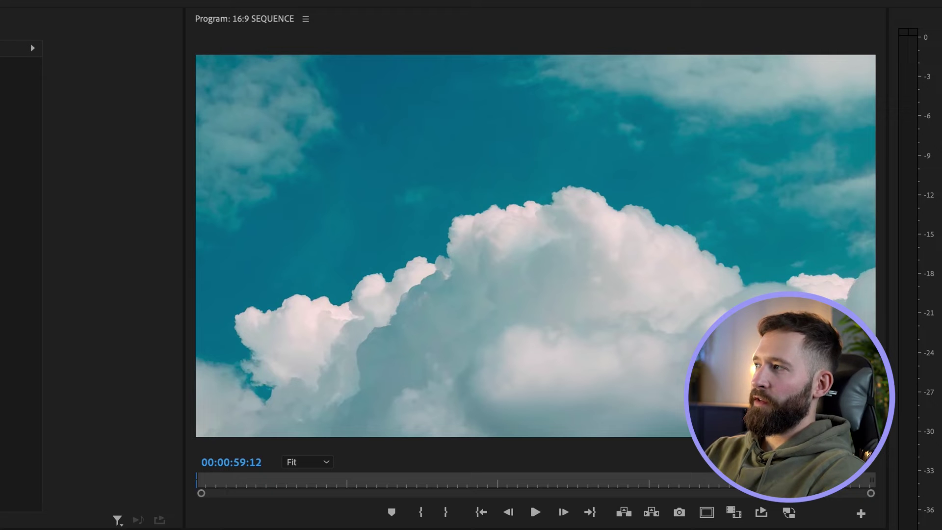
# - Play back the 700% cloud section in the Program Monitor, then stop
pyautogui.press('space')
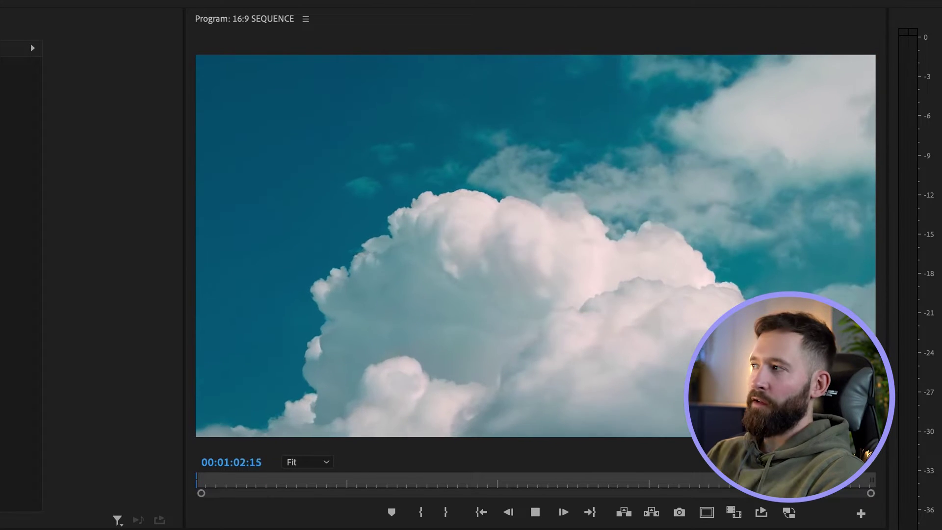
pyautogui.press('space')
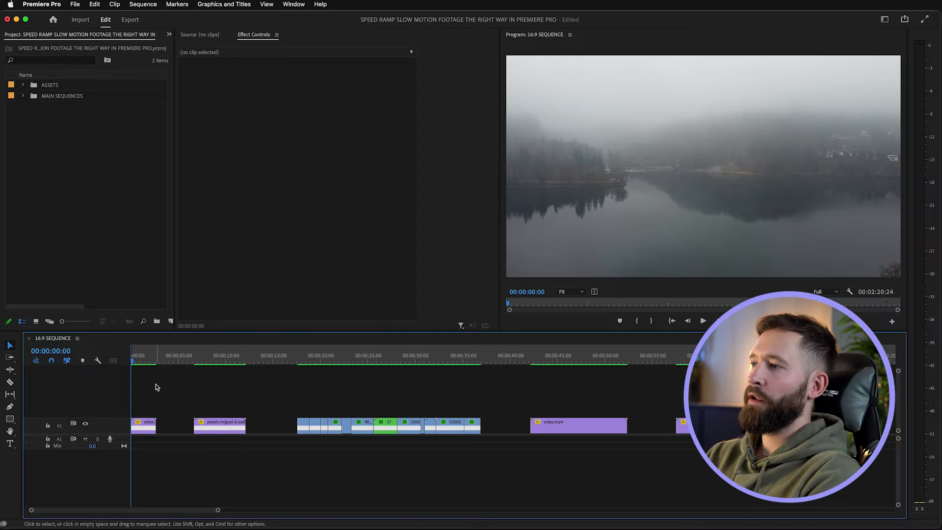
# - Enlarge the Video 1 track and zoom the timeline in on video.mp4 at 00:00:42:04
pyautogui.press('space')
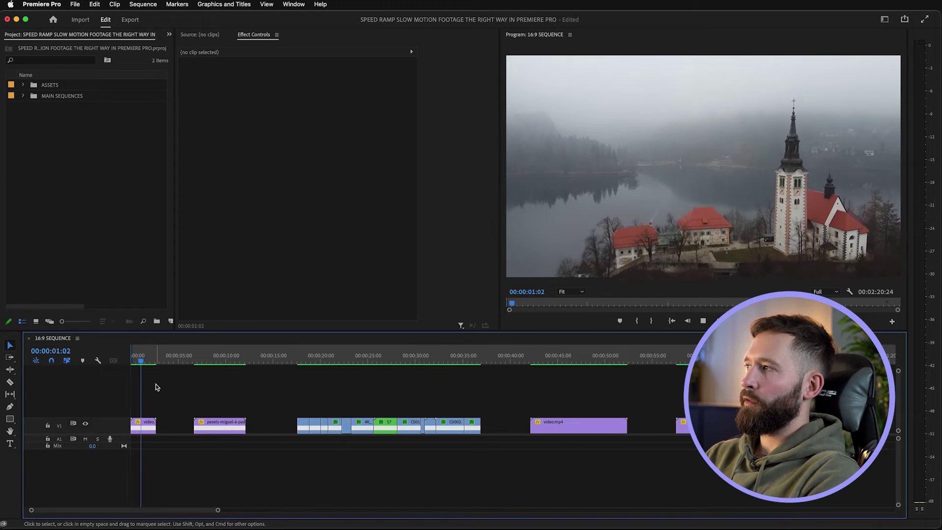
pyautogui.click(204, 358)
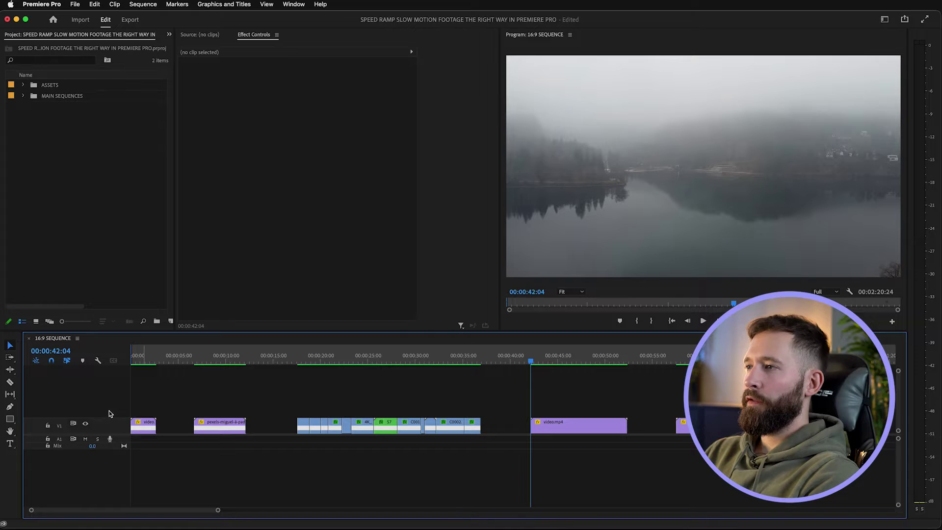
pyautogui.moveTo(117, 418); pyautogui.dragTo(120, 389)
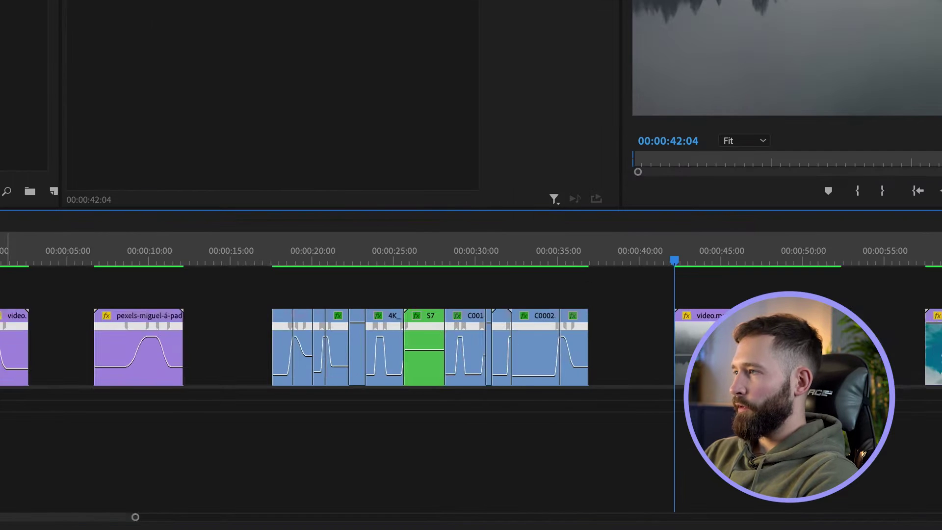
pyautogui.press('=')
pyautogui.press('=')
pyautogui.press('=')
pyautogui.press('=')
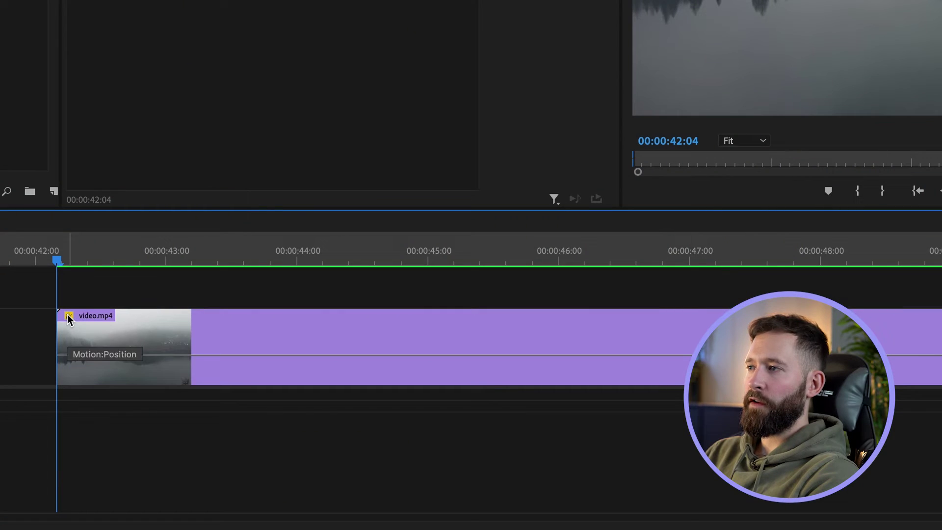
# - Display the Time Remapping > Speed line on the video.mp4 clip
pyautogui.click(68, 317)
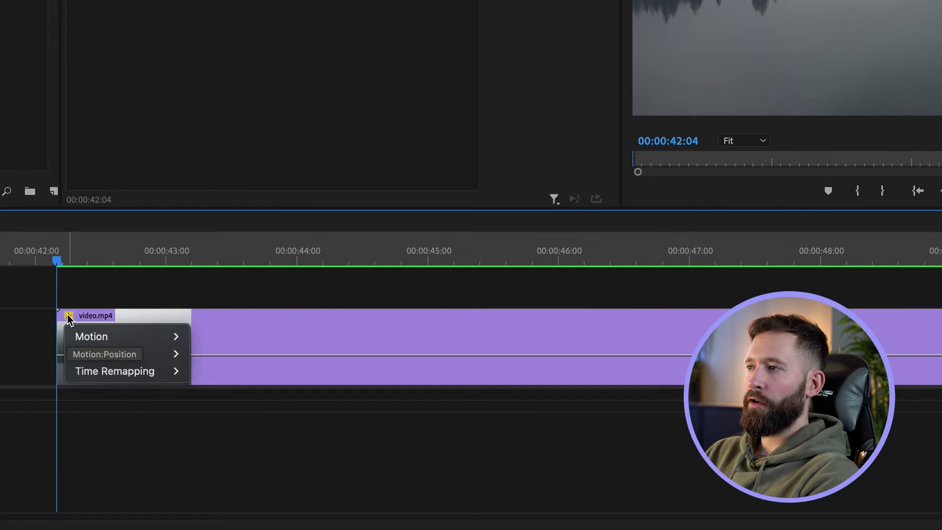
pyautogui.moveTo(112, 378)
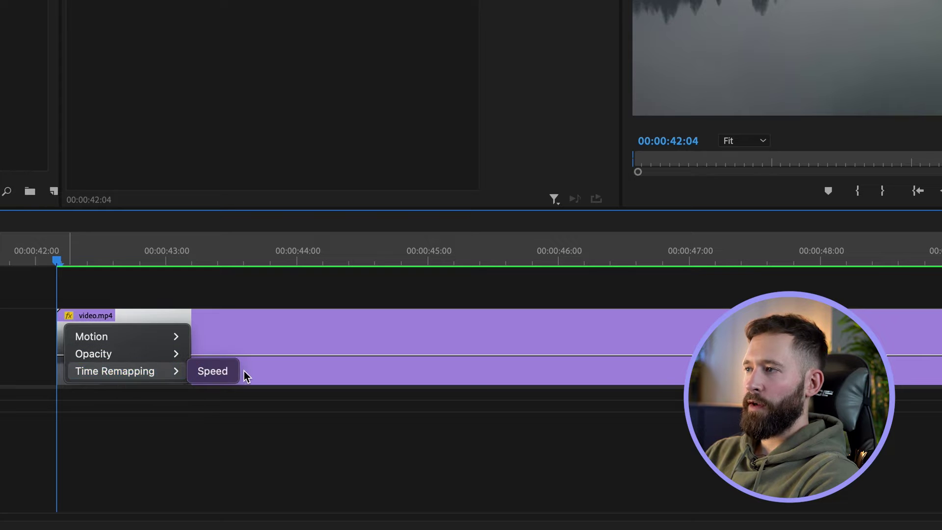
pyautogui.click(213, 371)
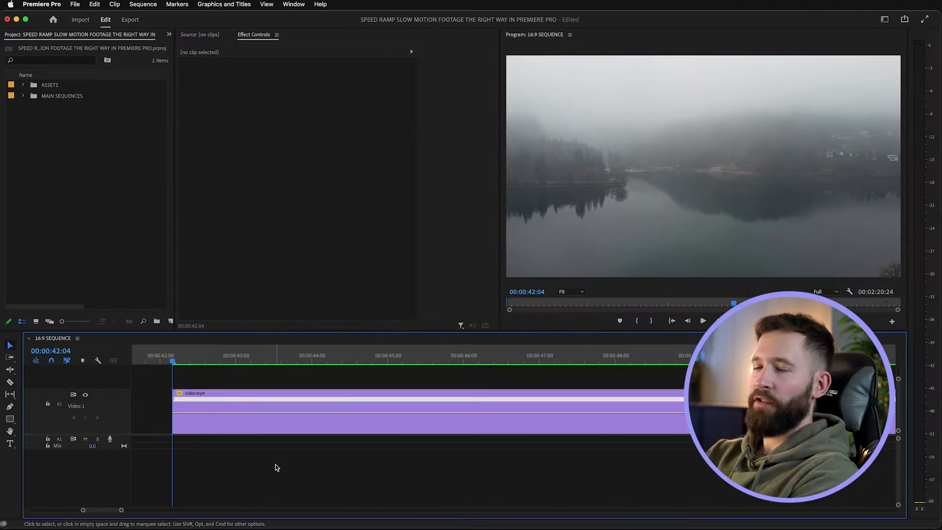
# - Raise video.mp4's speed before its keyframe to 201%
pyautogui.press('-')
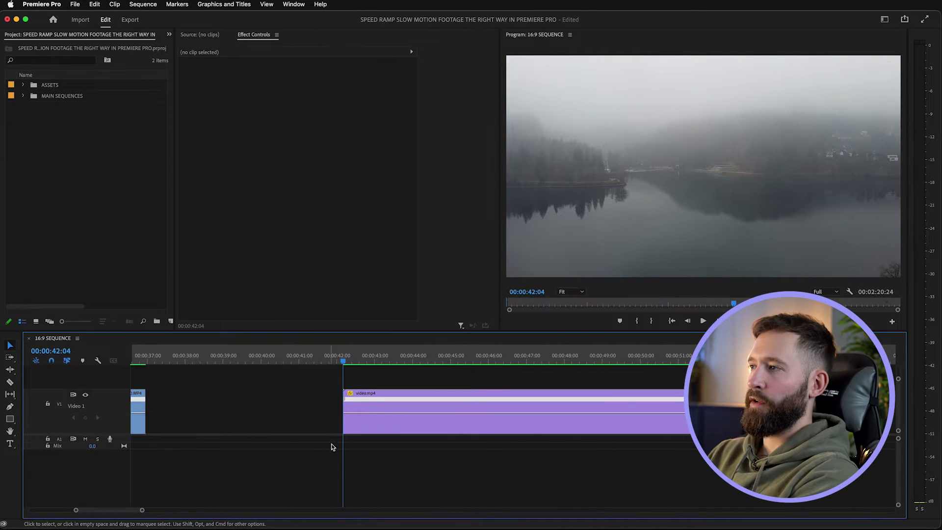
pyautogui.click(464, 355)
pyautogui.moveTo(481, 351); pyautogui.dragTo(627, 356)
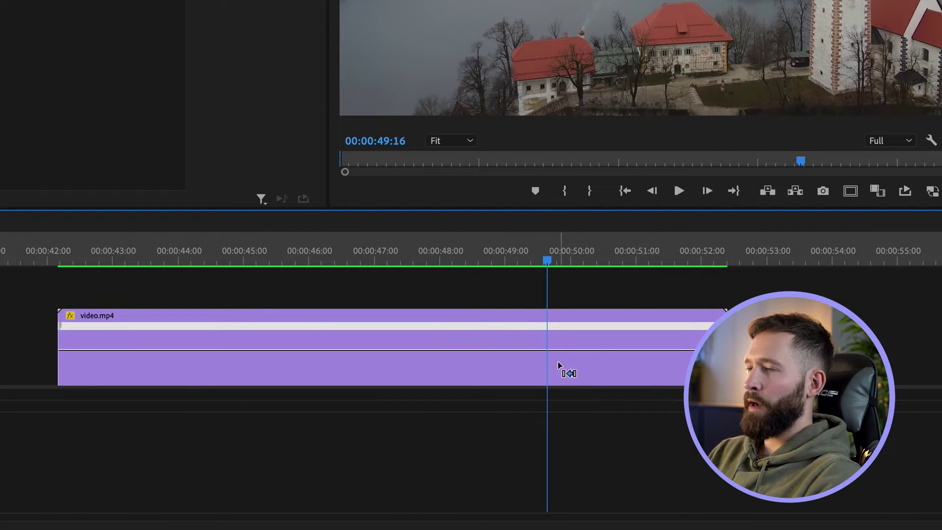
pyautogui.click(549, 350)
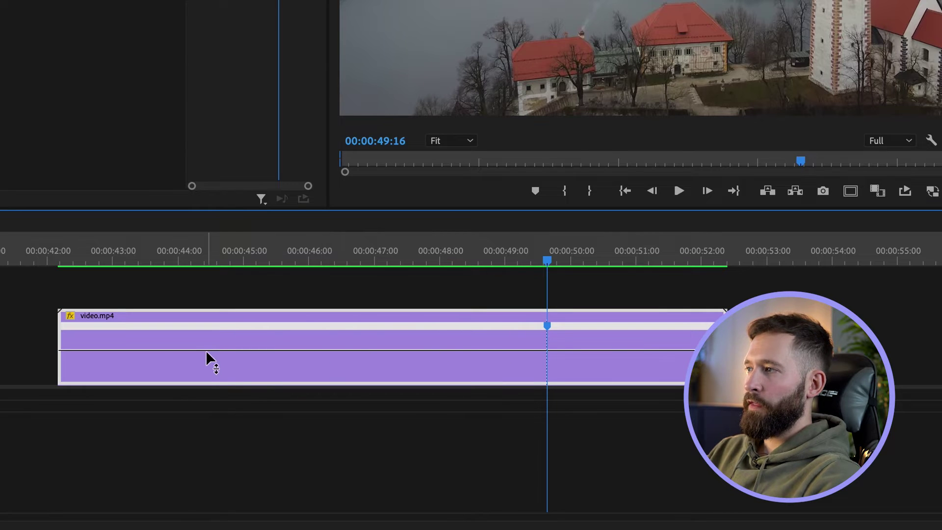
pyautogui.moveTo(206, 353); pyautogui.dragTo(206, 323)
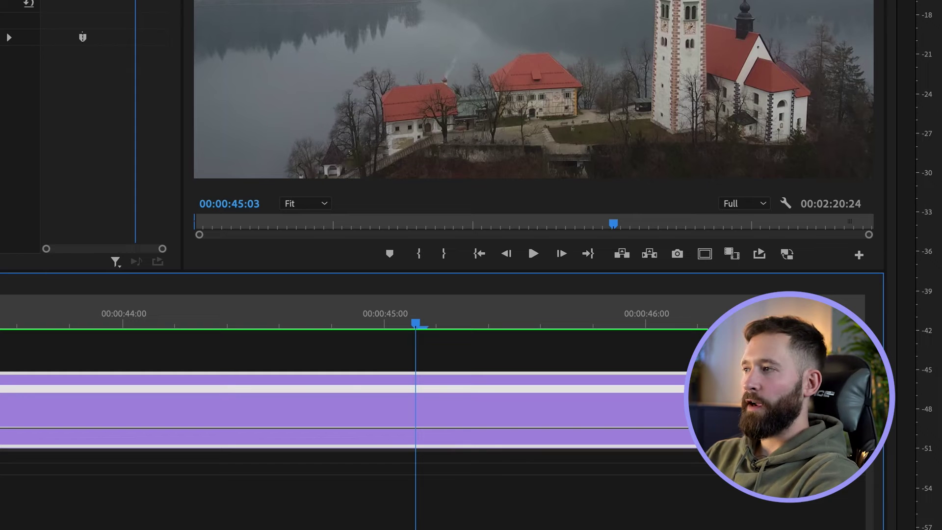
# - Split video.mp4's speed keyframe near 00:00:43 into a gradual ramp
pyautogui.hotkey('ctrl', 'shift', 'm')
pyautogui.press('=')
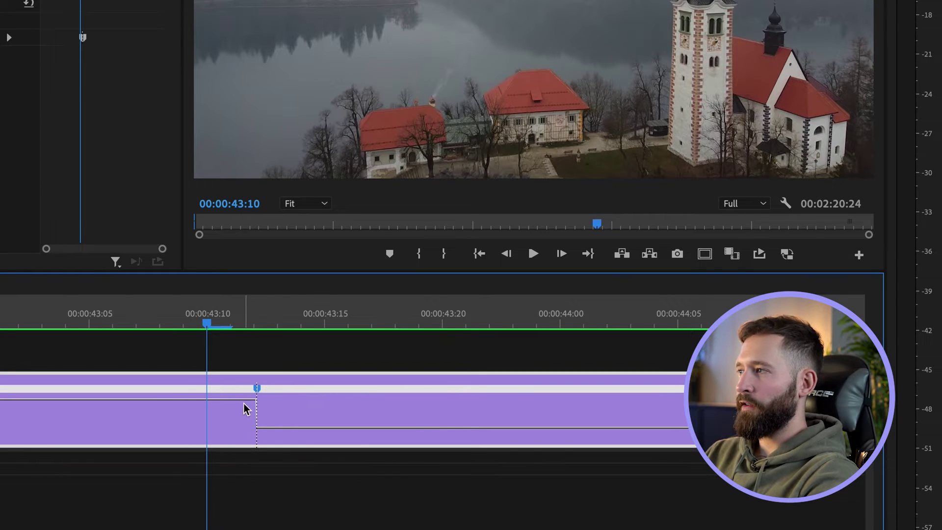
pyautogui.moveTo(255, 392); pyautogui.dragTo(126, 397)
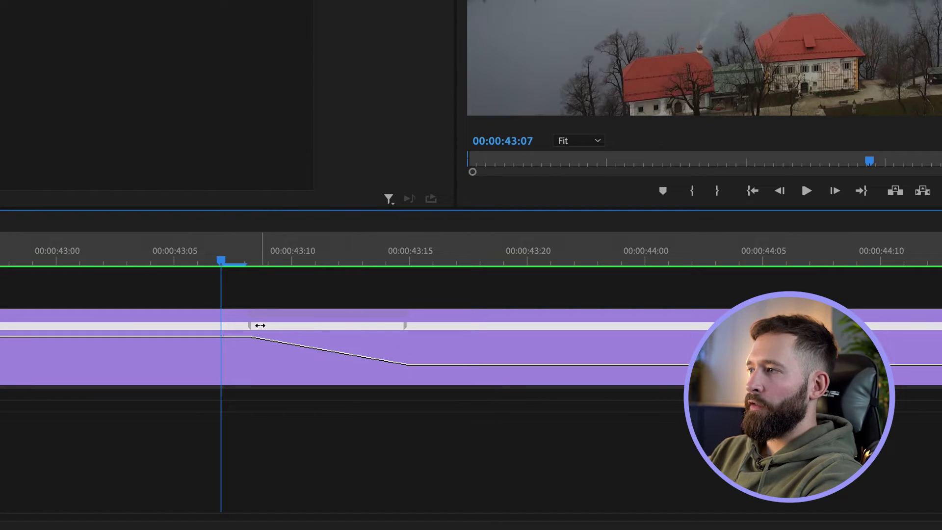
# - Bend video.mp4's speed ramp into an eased S-curve, then zoom out to the cloud clip
pyautogui.click(253, 334)
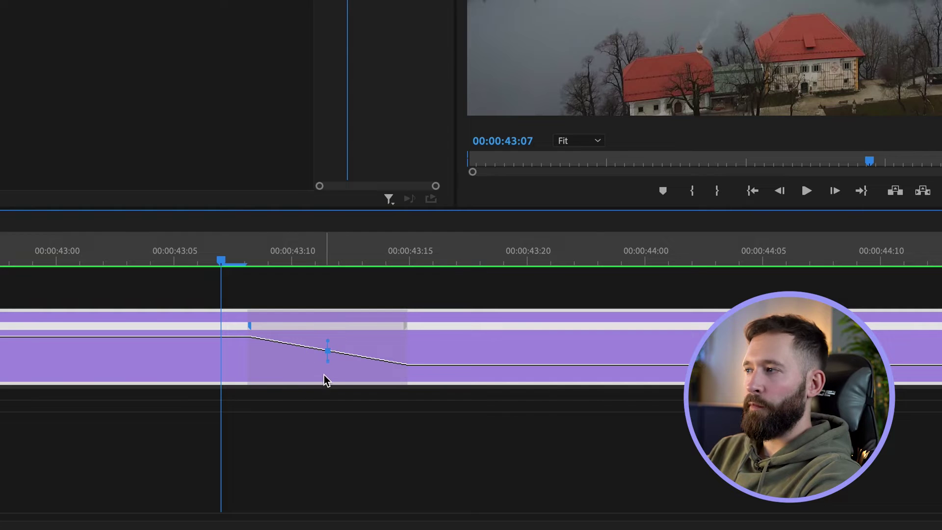
pyautogui.moveTo(329, 340); pyautogui.dragTo(305, 343)
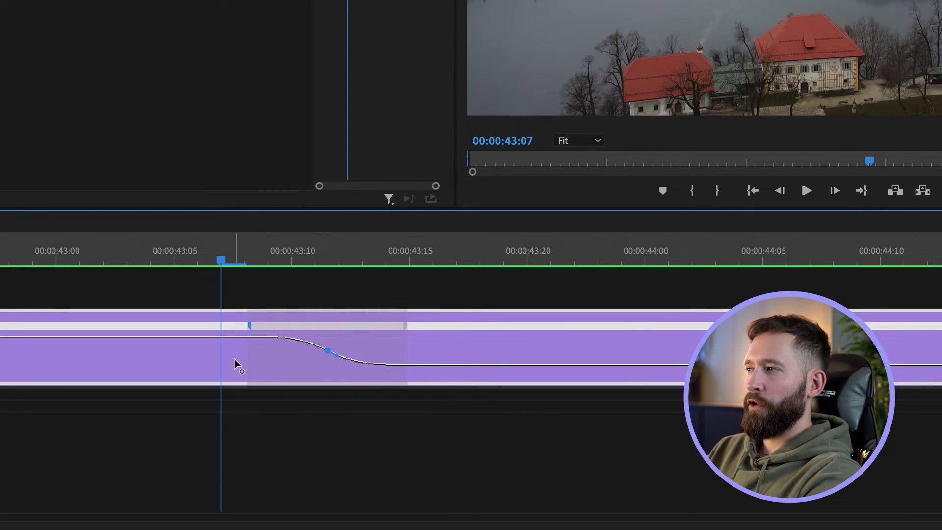
pyautogui.moveTo(250, 363); pyautogui.dragTo(236, 367)
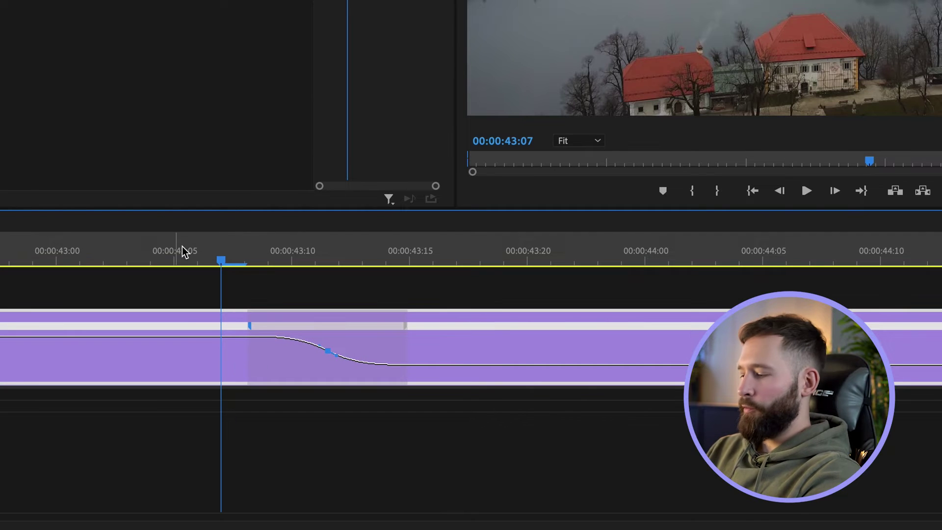
pyautogui.press('-')
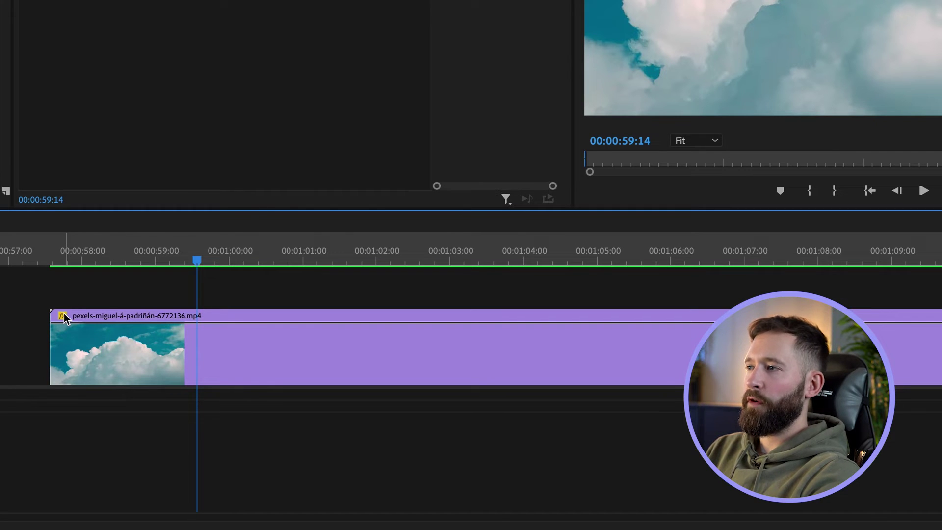
# - Display the Time Remapping > Speed line on the pexels cloud clip
pyautogui.click(64, 314)
pyautogui.moveTo(152, 369)
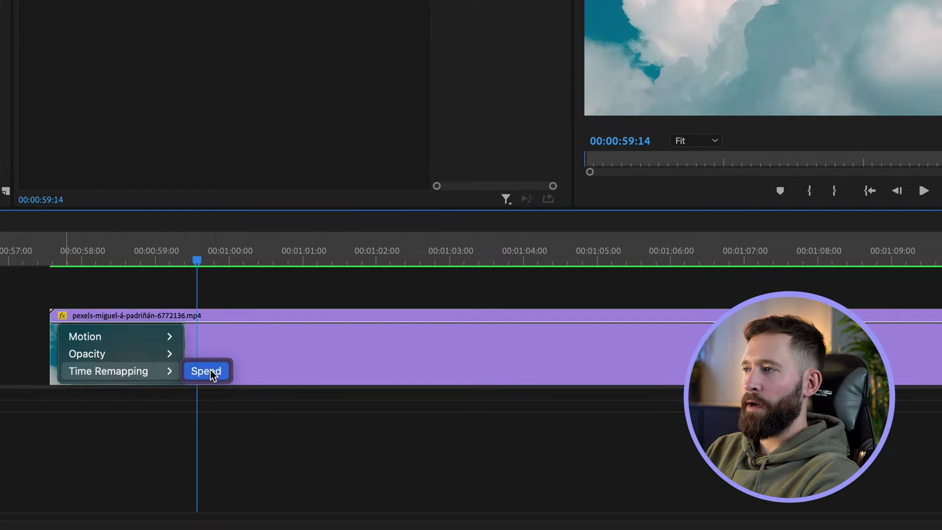
pyautogui.click(206, 371)
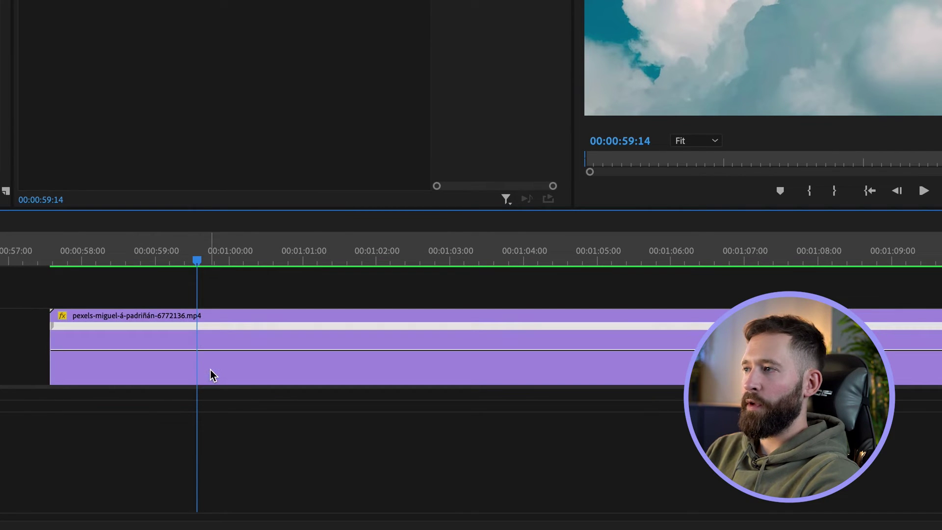
# - Add speed keyframes and raise the middle section of the cloud clip to 709%
pyautogui.keyDown('ctrl'); pyautogui.click(185, 351); pyautogui.keyUp('ctrl')
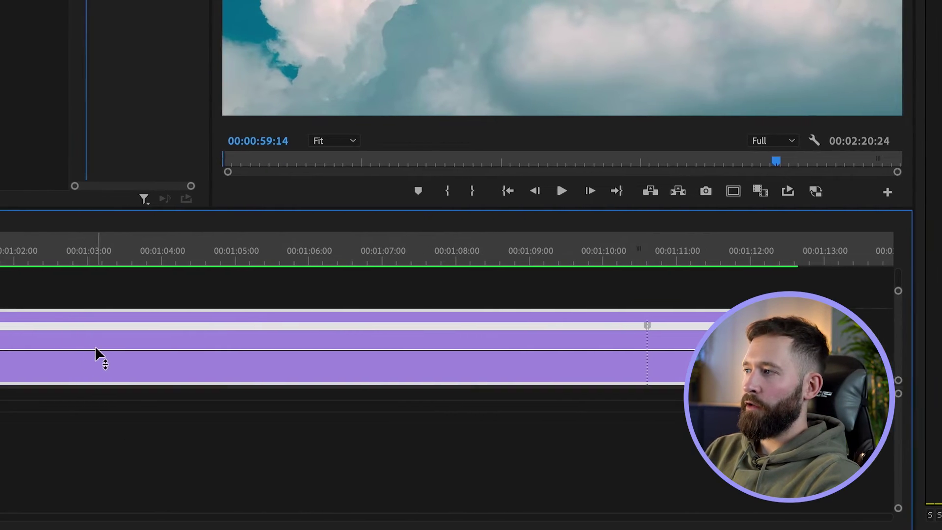
pyautogui.moveTo(71, 351); pyautogui.dragTo(73, 314)
pyautogui.moveTo(194, 343); pyautogui.dragTo(193, 324)
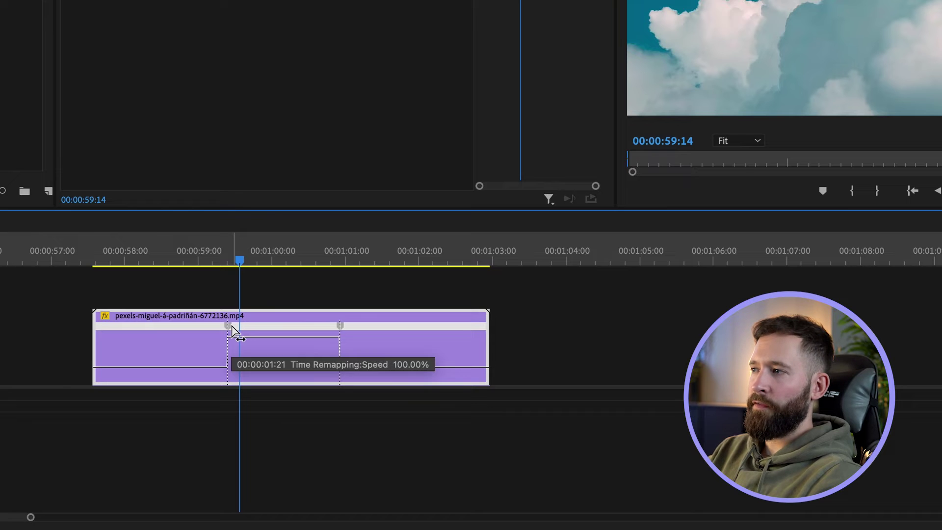
# - Split both cloud-clip speed keyframes into gradual ramp-in and ramp-out transitions, then zoom in
pyautogui.click(233, 332)
pyautogui.moveTo(242, 326); pyautogui.dragTo(254, 326)
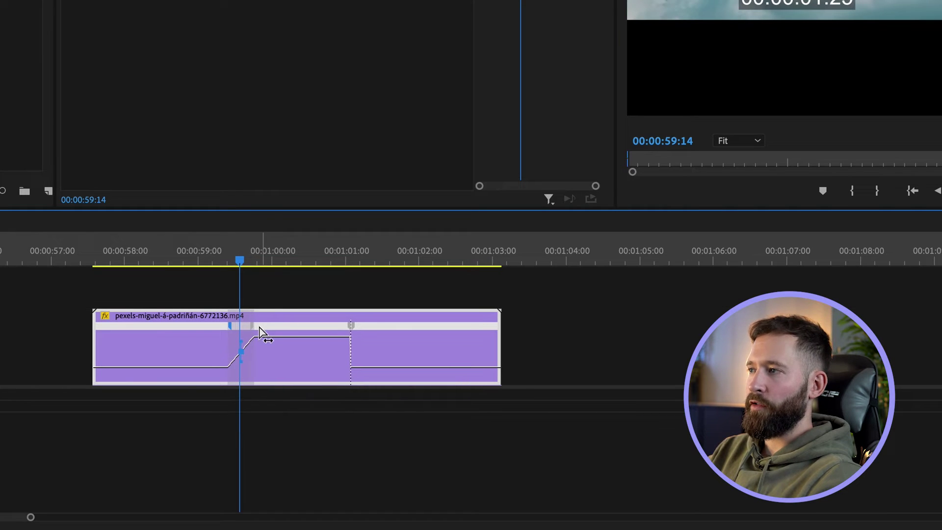
pyautogui.click(349, 328)
pyautogui.moveTo(349, 327); pyautogui.dragTo(323, 329)
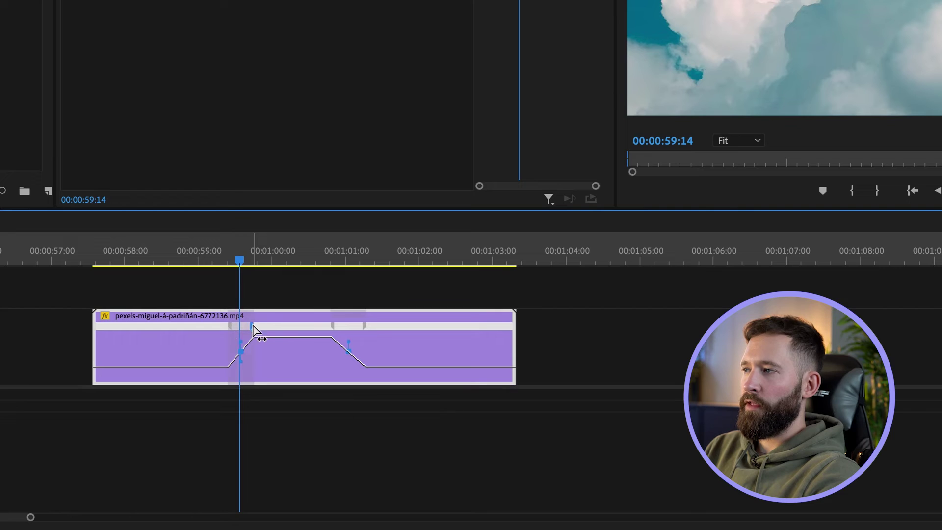
pyautogui.click(241, 342)
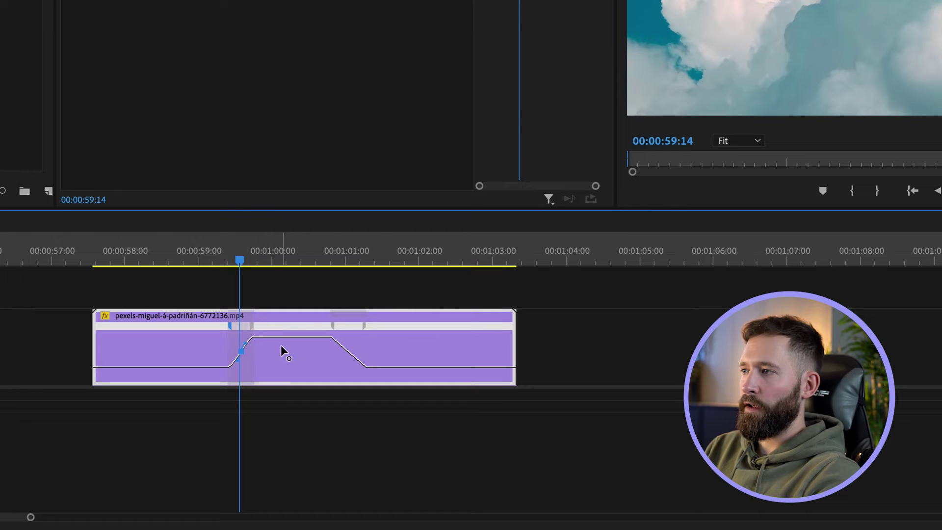
pyautogui.press('=')
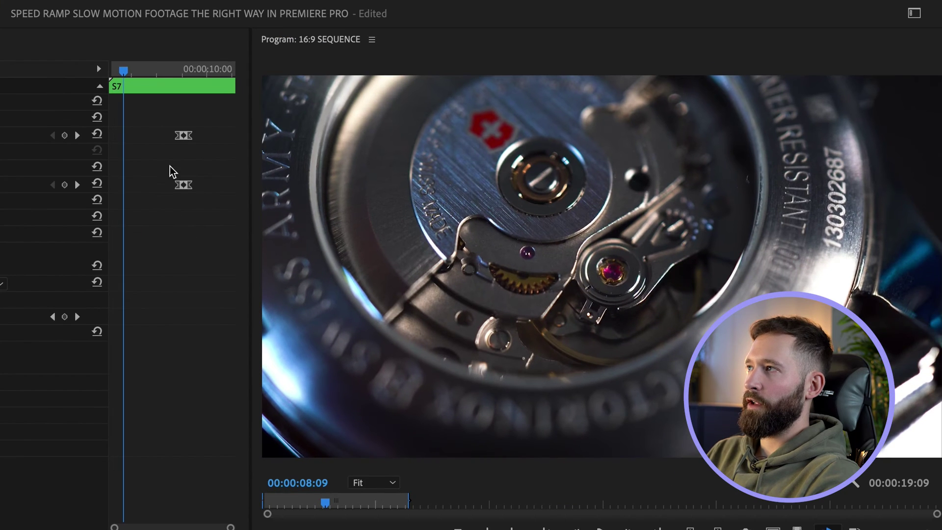
# - Play back the watch zoom from 00:00:09:07, caseback pushing into the movement close-up
pyautogui.click(170, 71)
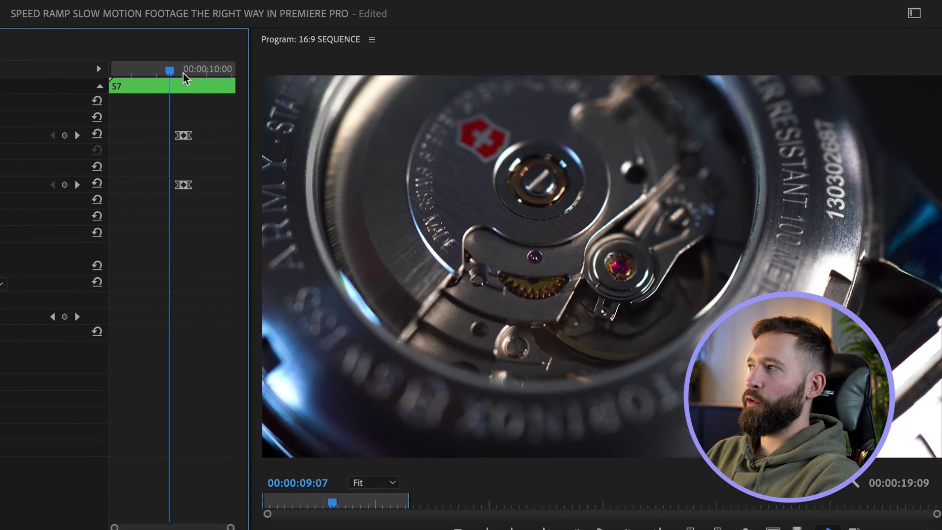
pyautogui.press('space')
pyautogui.press('space')
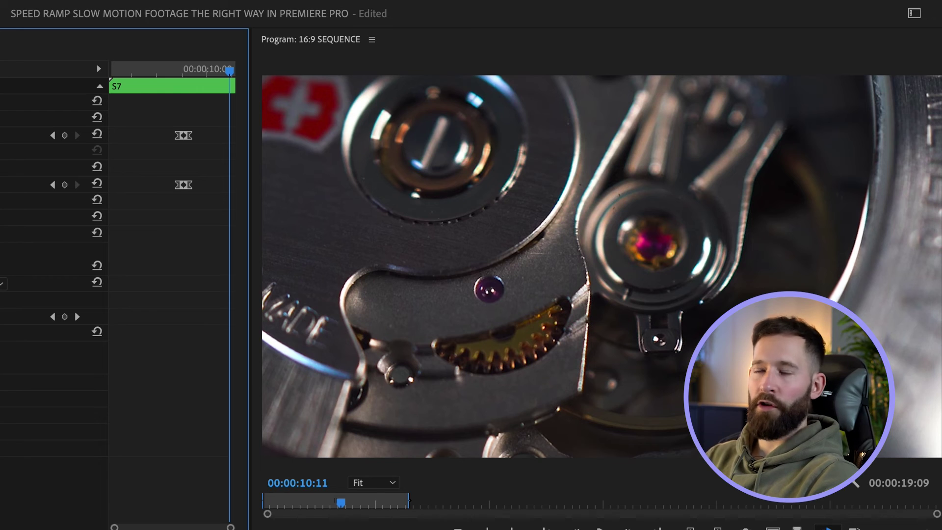